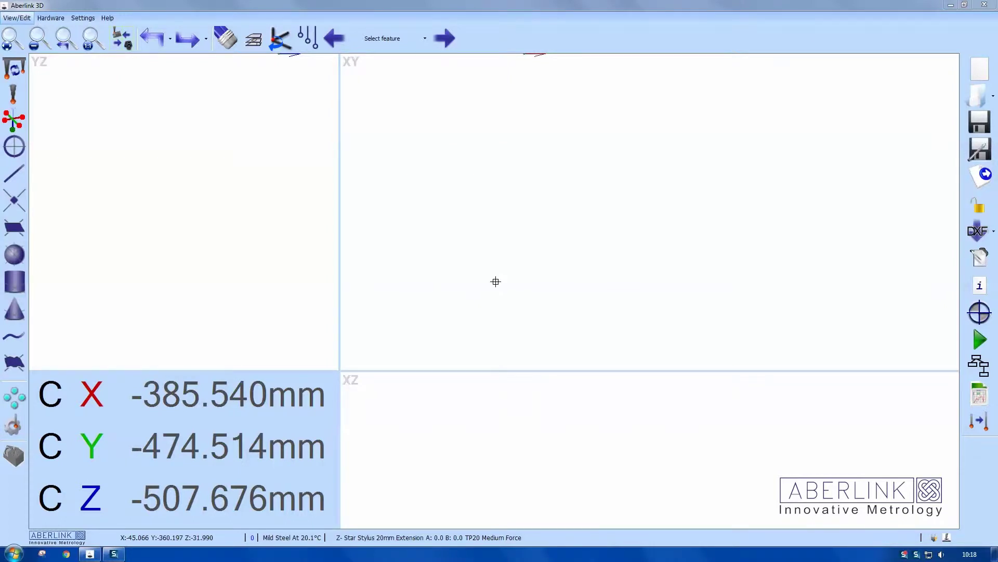
Measure a four-point reference plane on the ring's upper face and a four-point reference circle in its bore with the star stylus
{"action": "left_click", "coordinate": [16, 226]}
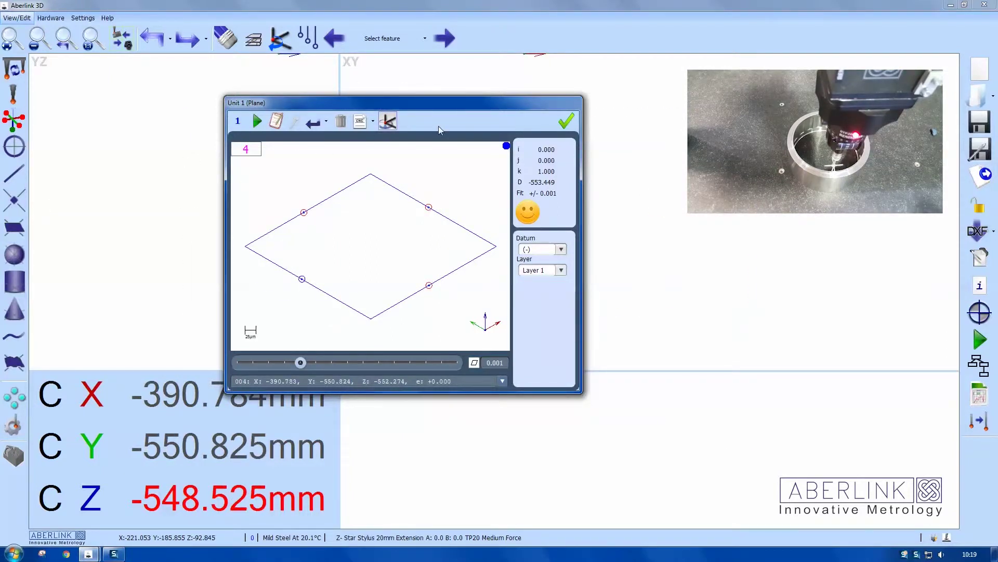
{"action": "left_click", "coordinate": [566, 122]}
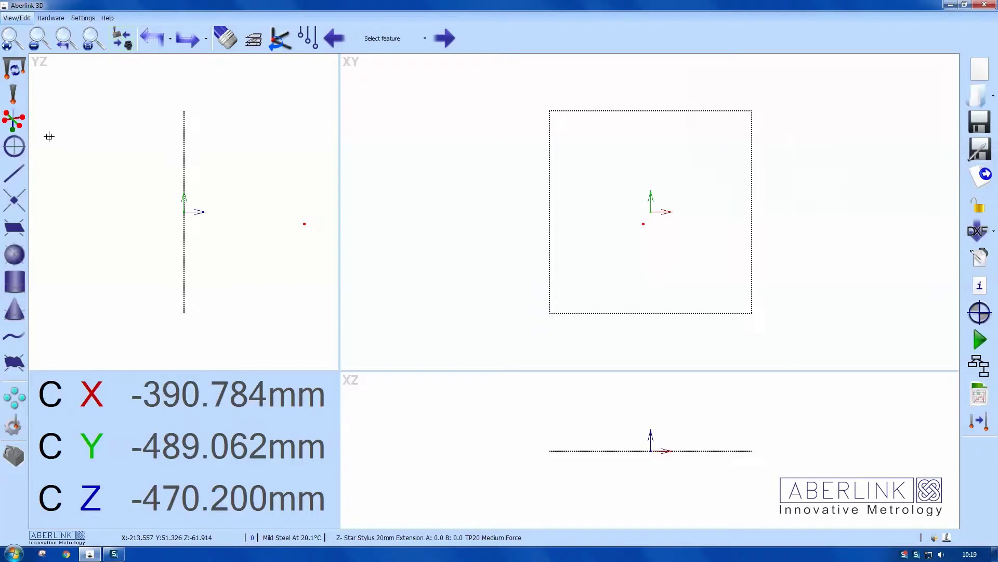
{"action": "left_click", "coordinate": [19, 149]}
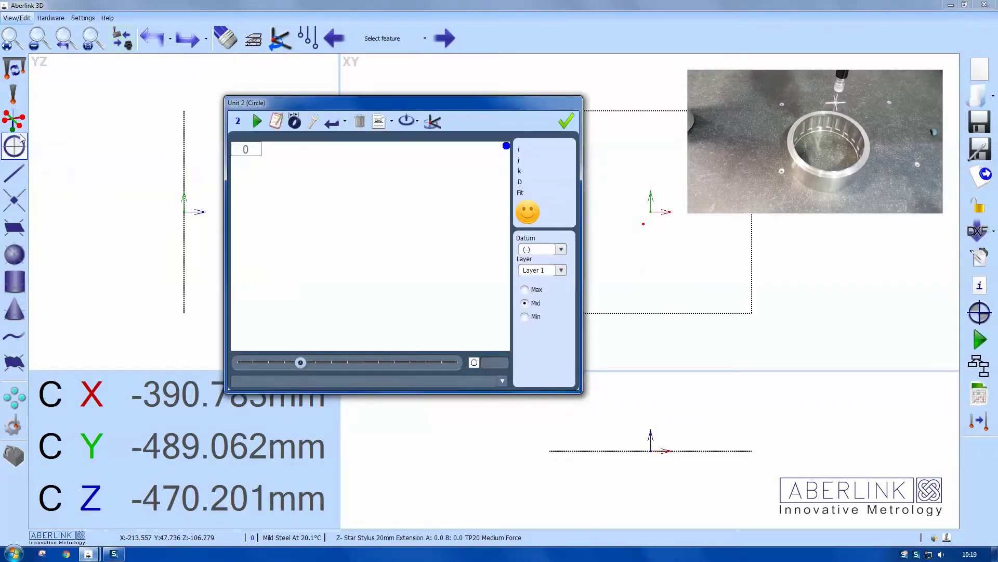
{"action": "left_click", "coordinate": [22, 117]}
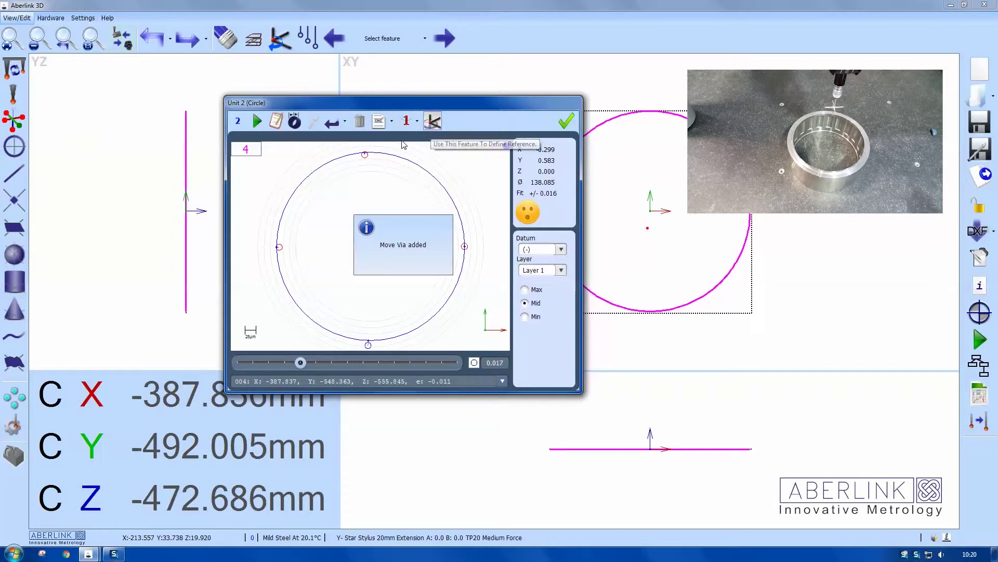
Delete all Plunge and Rise moves from the circle's move list, update the list and accept the circle
{"action": "left_click", "coordinate": [378, 123]}
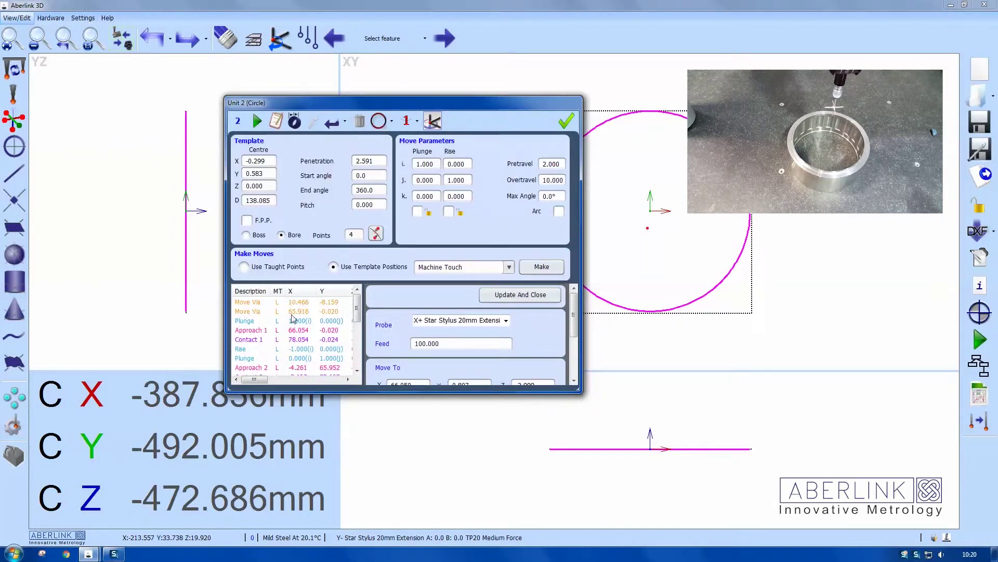
{"action": "left_click", "coordinate": [255, 321]}
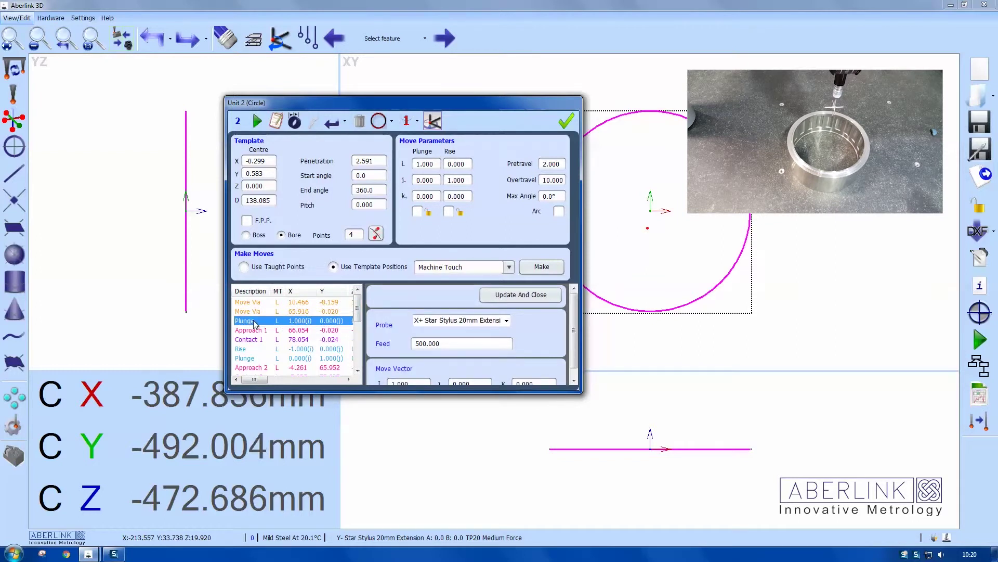
{"action": "left_click", "coordinate": [247, 349], "text": "ctrl"}
{"action": "left_click", "coordinate": [247, 359], "text": "ctrl"}
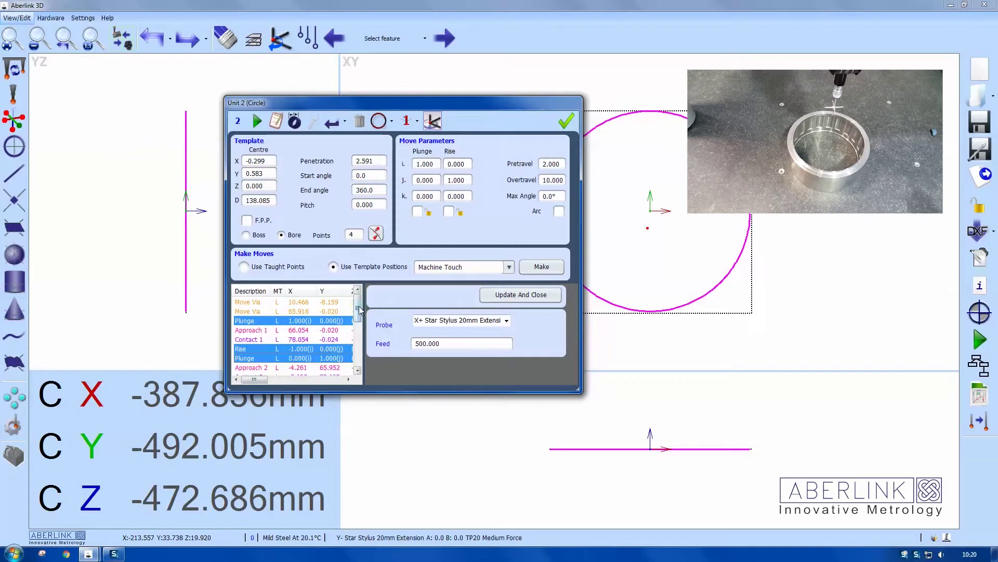
{"action": "left_click_drag", "start_coordinate": [359, 310], "coordinate": [358, 349]}
{"action": "left_click", "coordinate": [248, 347], "text": "ctrl"}
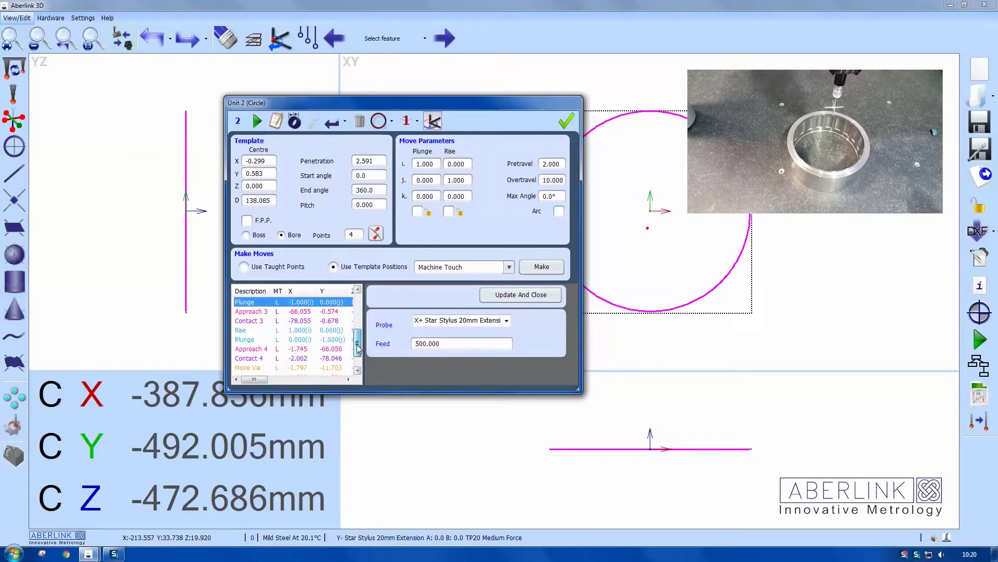
{"action": "left_click", "coordinate": [246, 336], "text": "ctrl"}
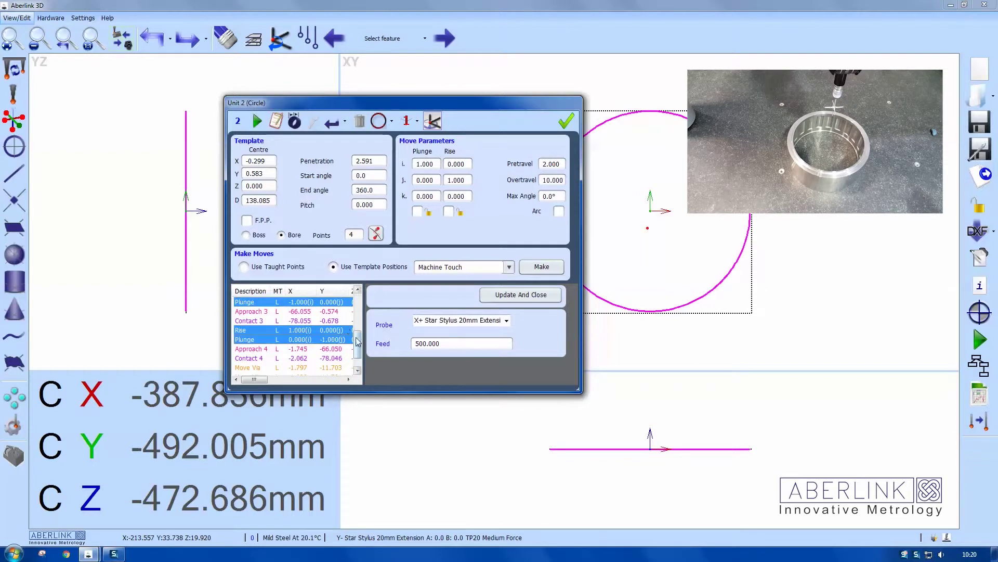
{"action": "scroll", "coordinate": [358, 341], "scroll_direction": "down", "scroll_amount": 1}
{"action": "left_click", "coordinate": [249, 370], "text": "ctrl"}
{"action": "right_click", "coordinate": [250, 369]}
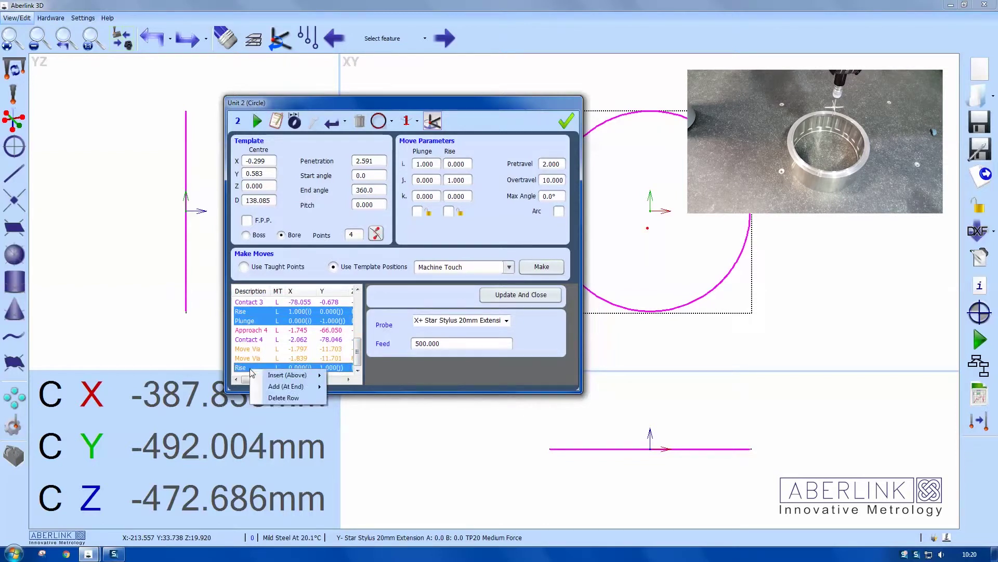
{"action": "left_click", "coordinate": [283, 398]}
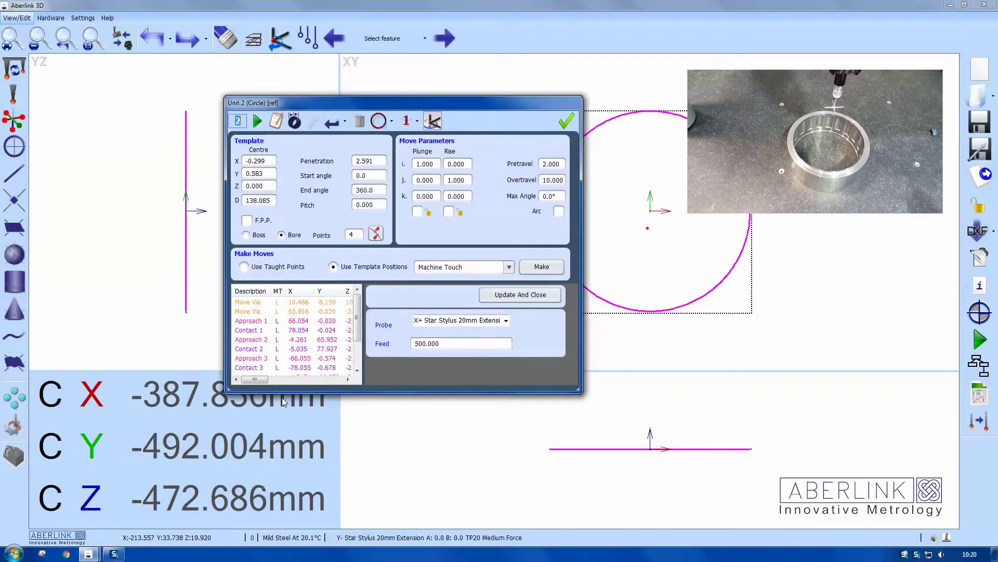
{"action": "left_click", "coordinate": [494, 300]}
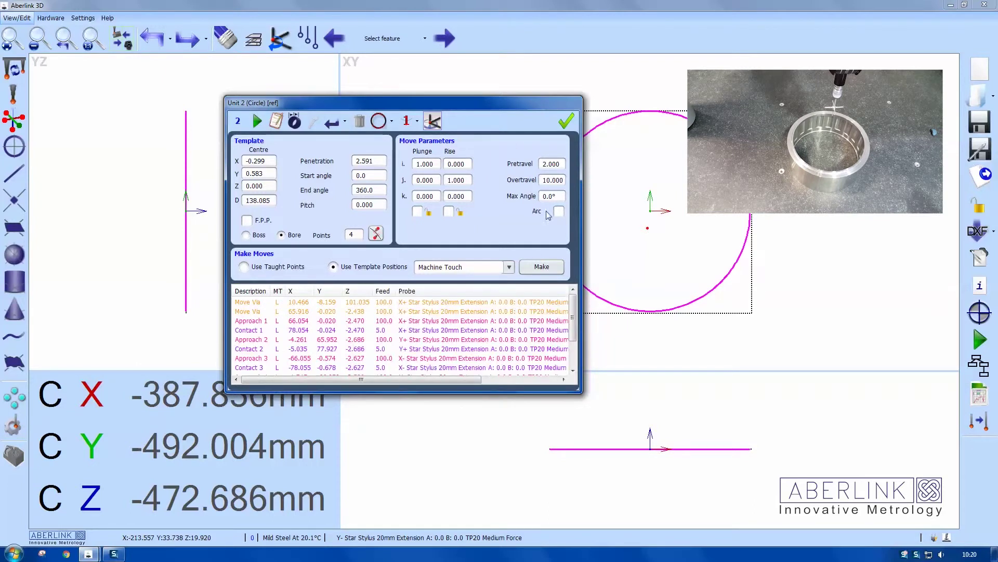
{"action": "left_click", "coordinate": [564, 124]}
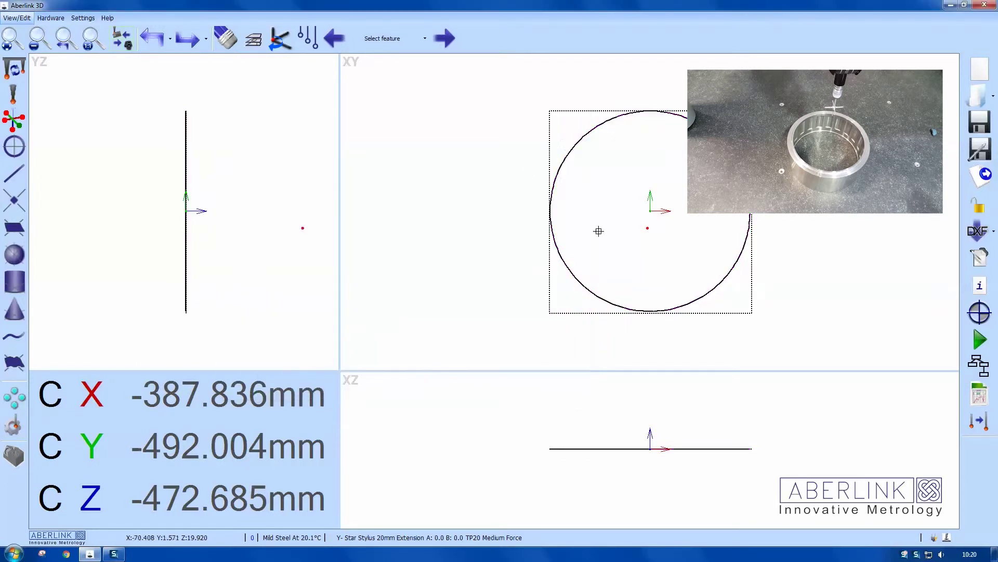
Run the inspection program for the reference plane and circle, agreeing to the work offset prompt
{"action": "left_click", "coordinate": [979, 364]}
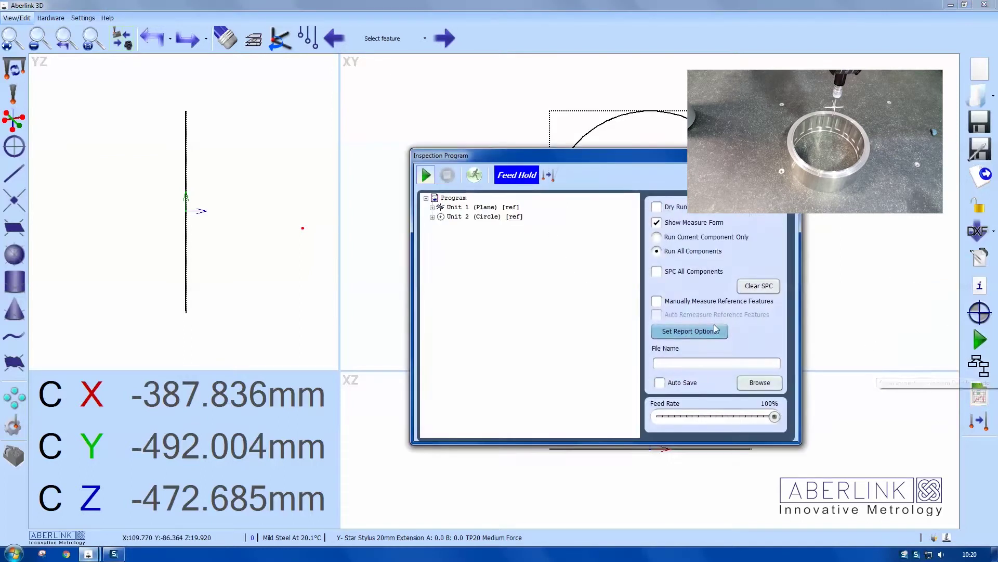
{"action": "left_click", "coordinate": [427, 177]}
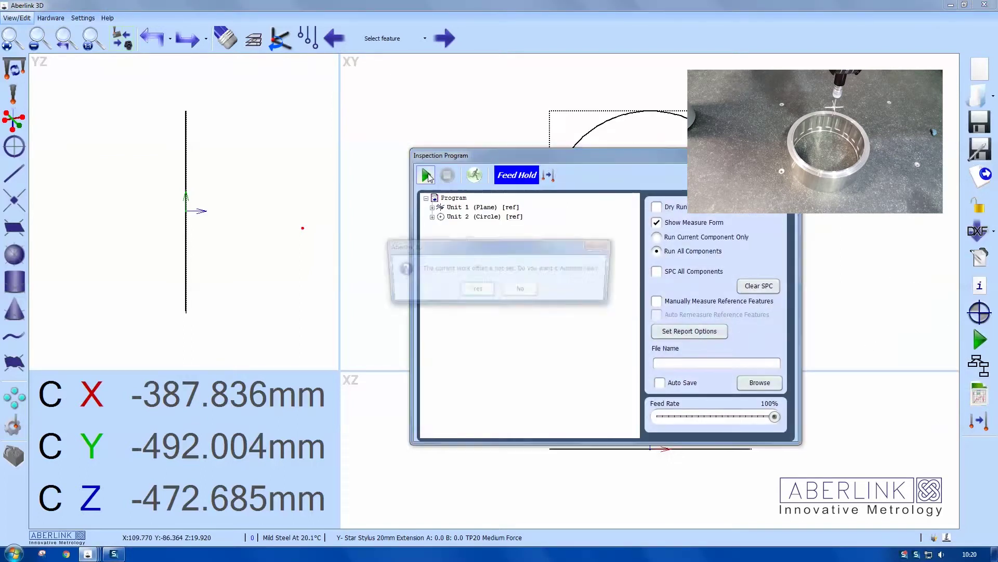
{"action": "left_click", "coordinate": [476, 291]}
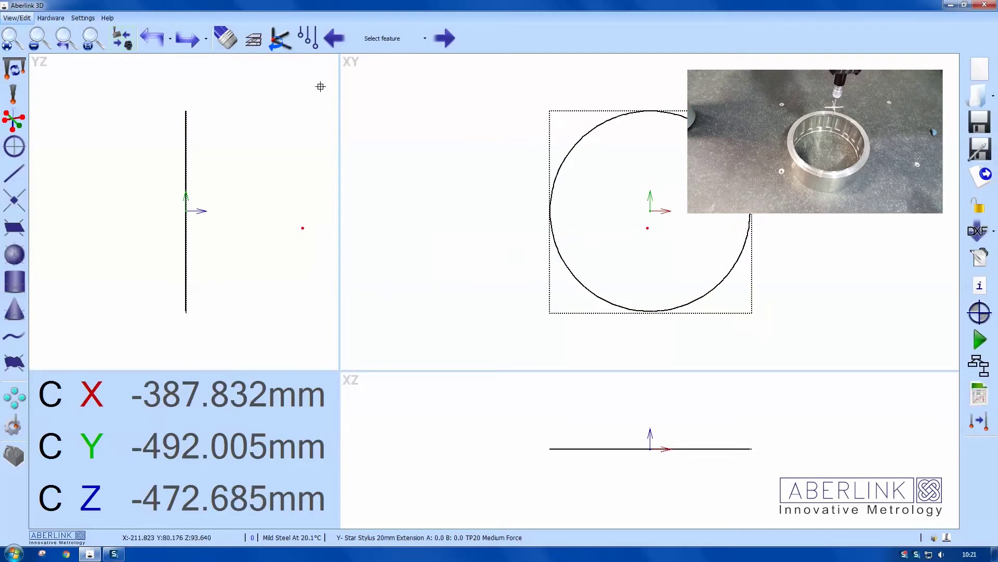
Display the circle's probe path and examine its moves in the three views, then hide the path and restore the full view
{"action": "left_click", "coordinate": [308, 38]}
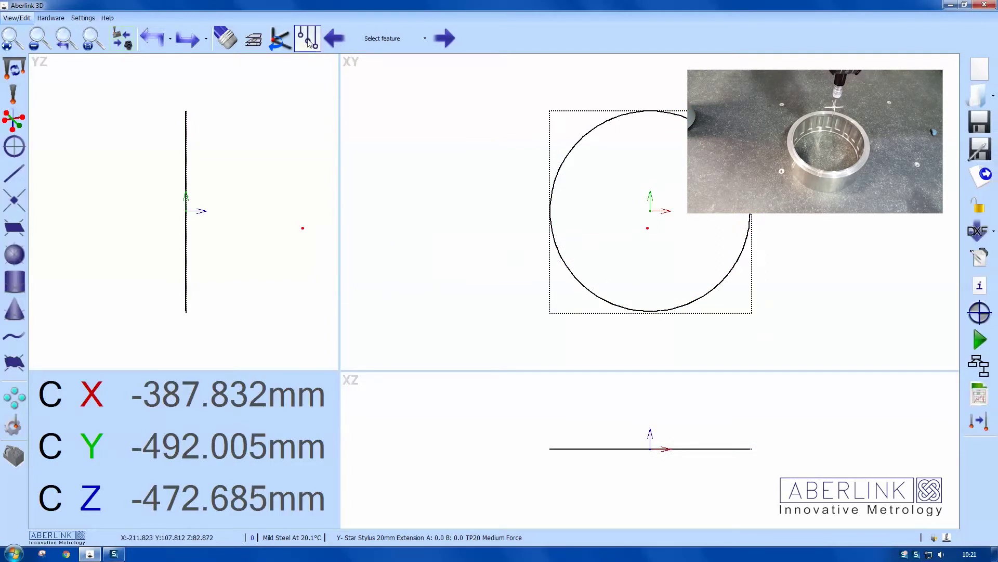
{"action": "left_click", "coordinate": [583, 313]}
{"action": "left_click", "coordinate": [607, 301]}
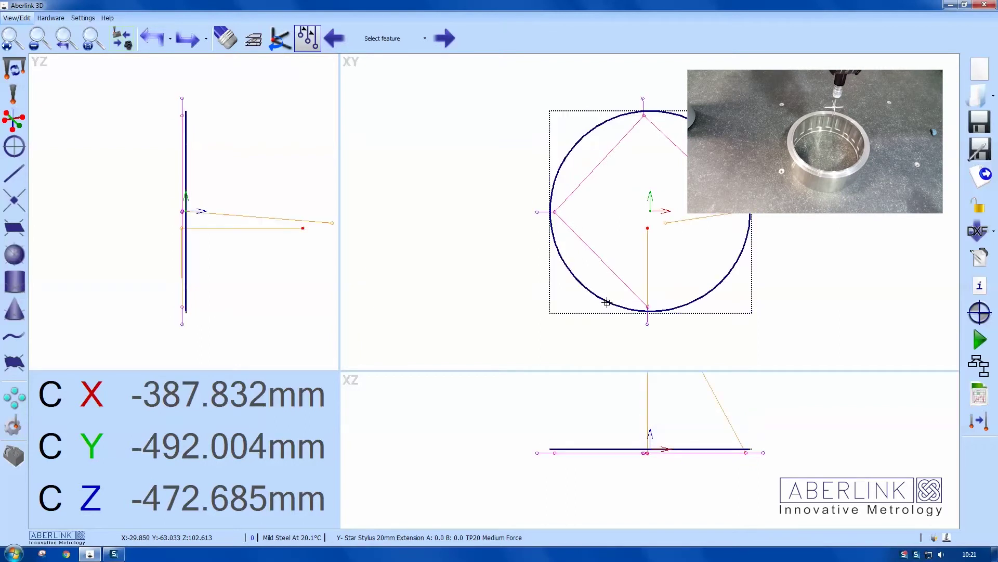
{"action": "scroll", "coordinate": [659, 394], "scroll_direction": "up", "scroll_amount": 2}
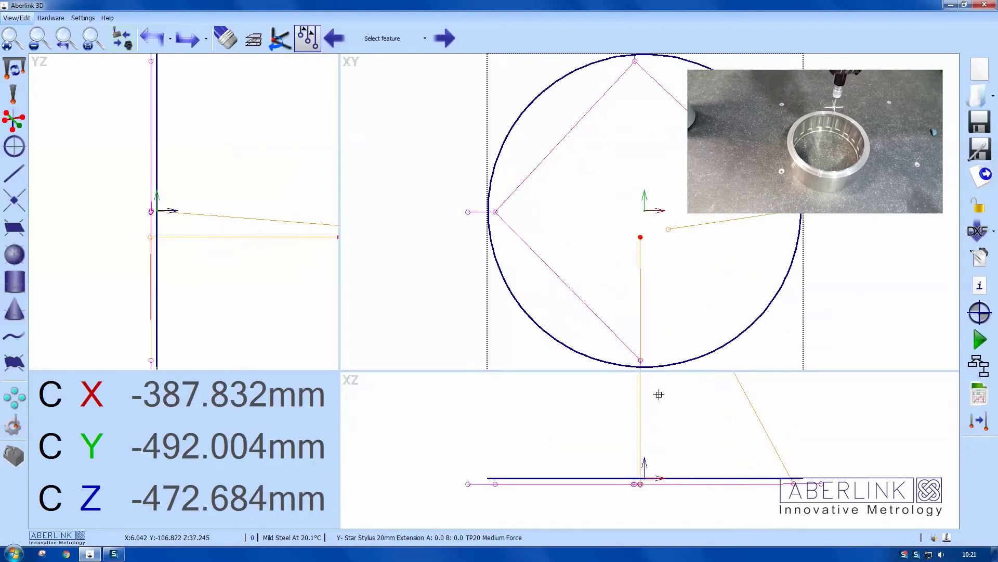
{"action": "scroll", "coordinate": [659, 394], "scroll_direction": "down", "scroll_amount": 3}
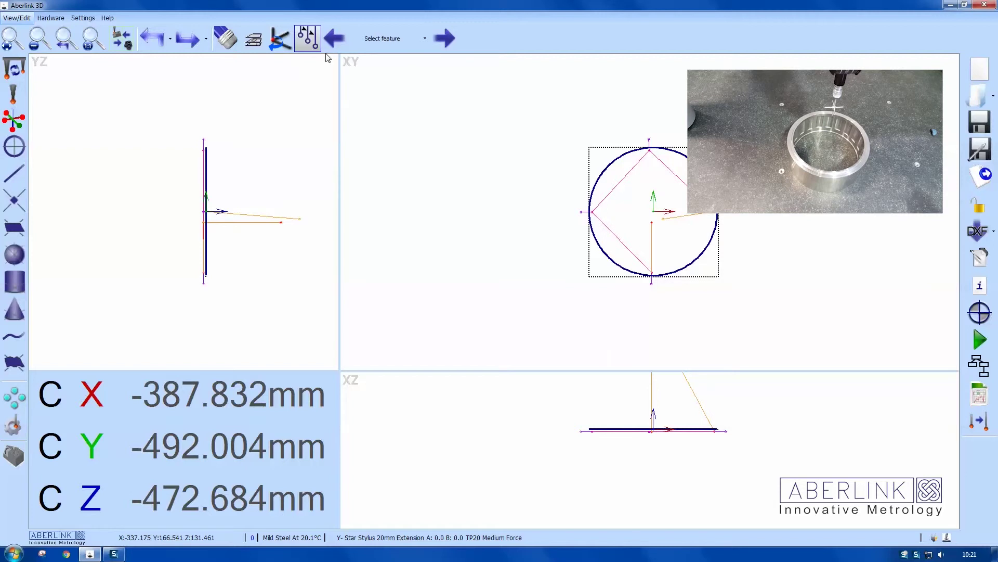
{"action": "right_click", "coordinate": [393, 133]}
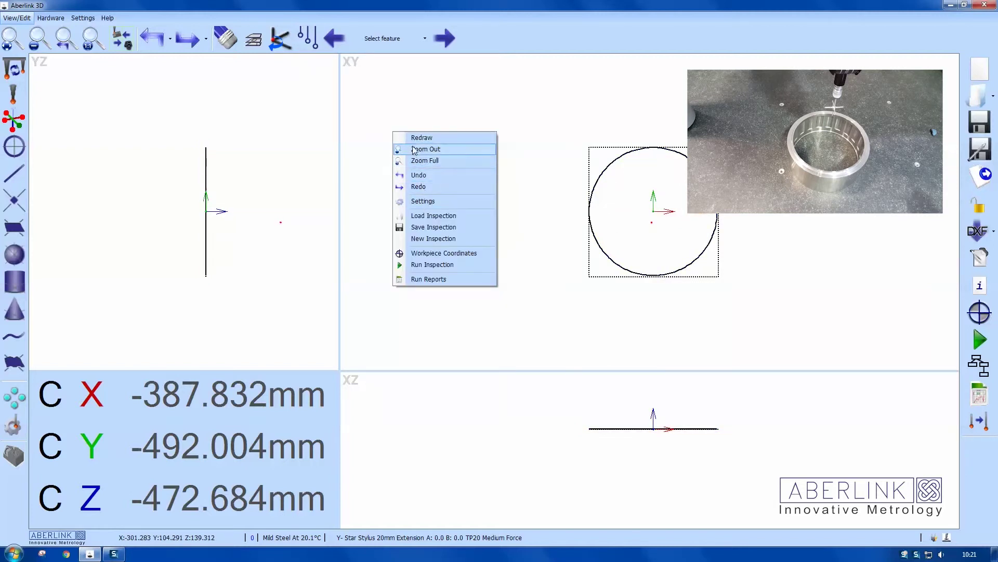
{"action": "left_click", "coordinate": [415, 149]}
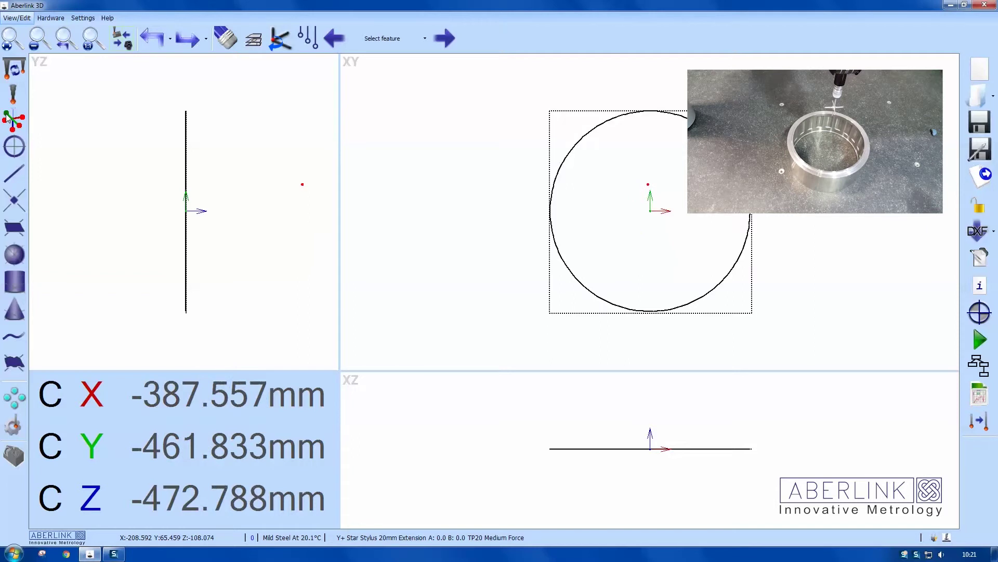
Measure a single point inside the ring with the Y+ star stylus, using the previously measured plane as its reference feature
{"action": "left_click", "coordinate": [16, 205]}
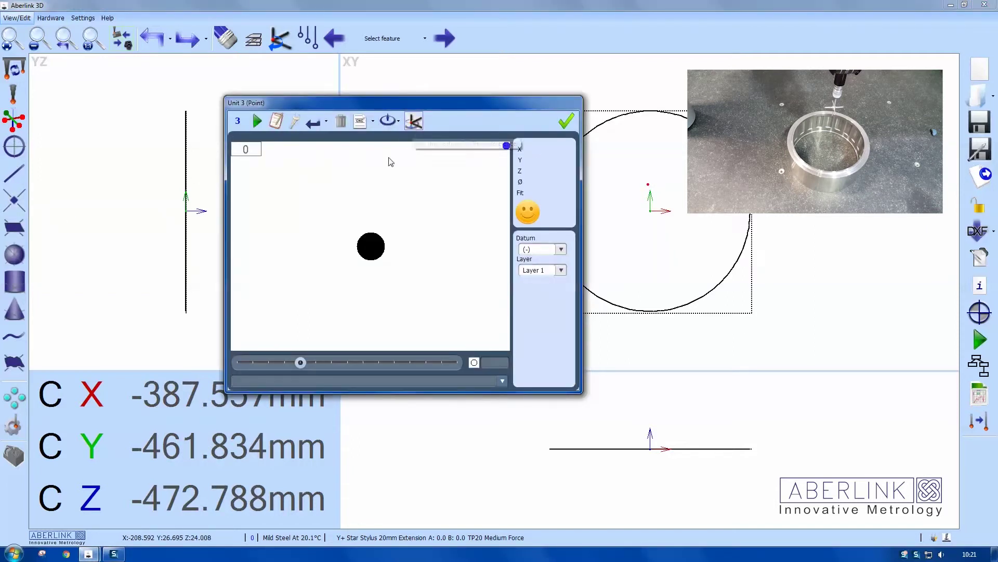
{"action": "left_click", "coordinate": [390, 121]}
{"action": "left_click", "coordinate": [415, 203]}
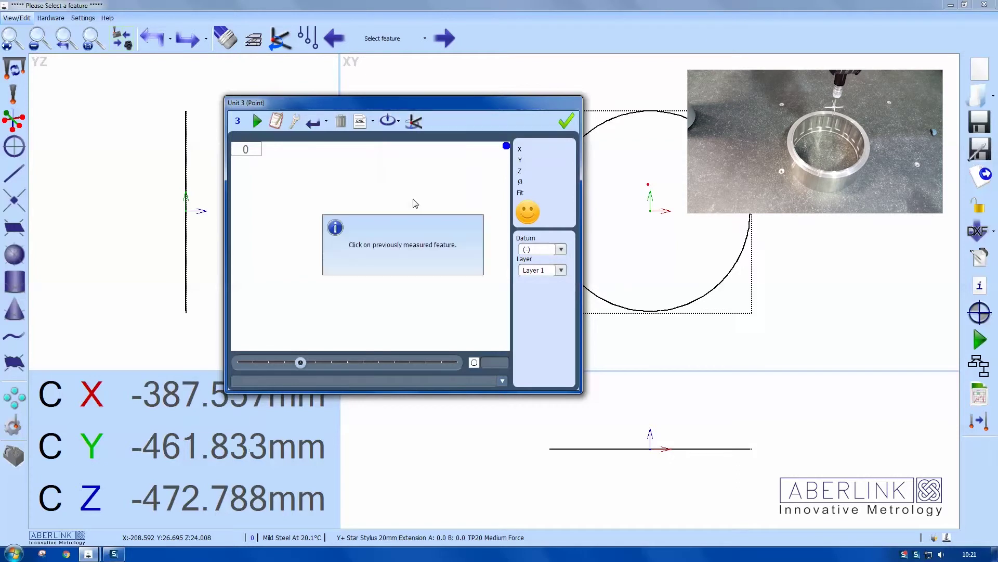
{"action": "left_click", "coordinate": [597, 111]}
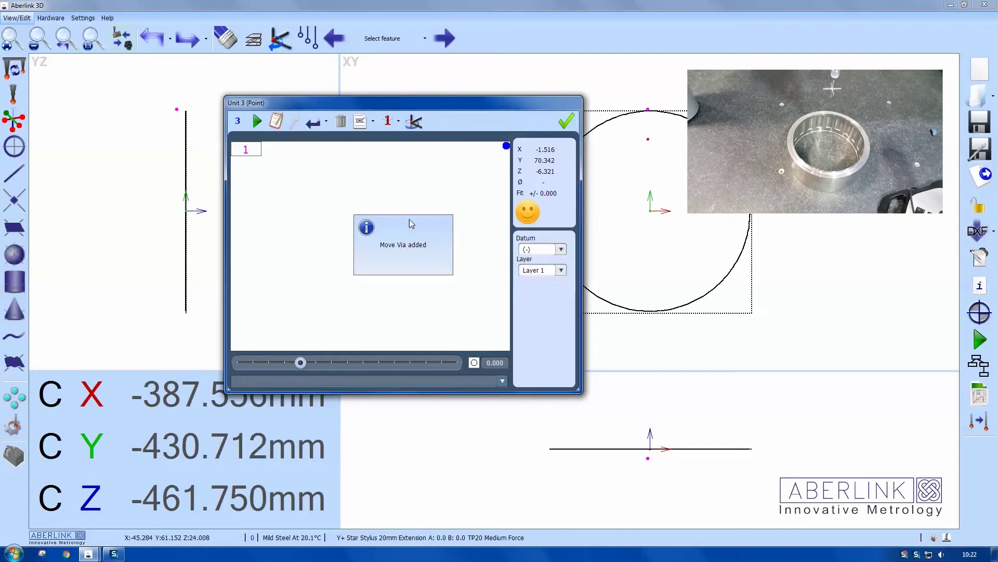
Delete the Plunge and Rise moves from the point's move list, update the list and accept the point
{"action": "left_click", "coordinate": [360, 121]}
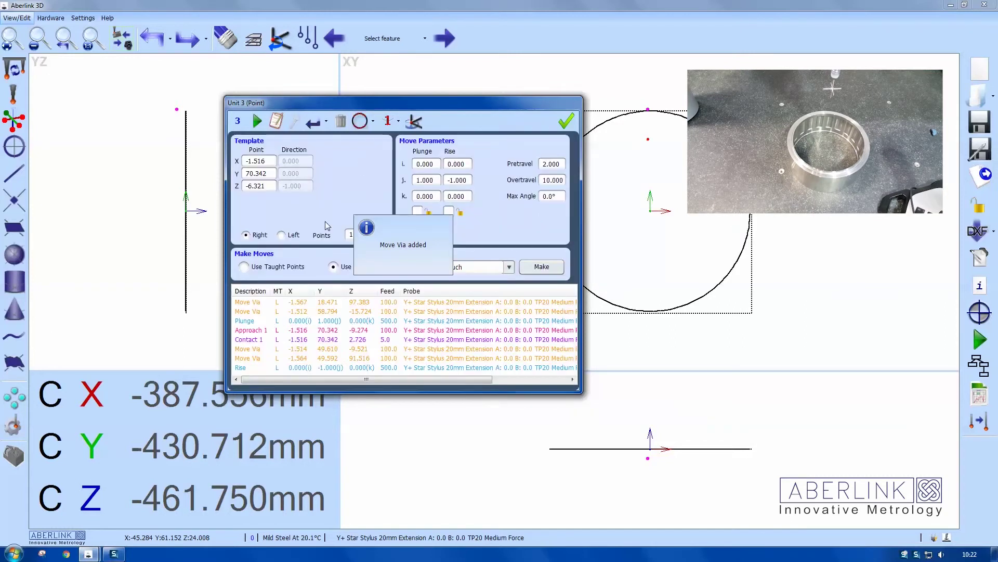
{"action": "left_click", "coordinate": [254, 321]}
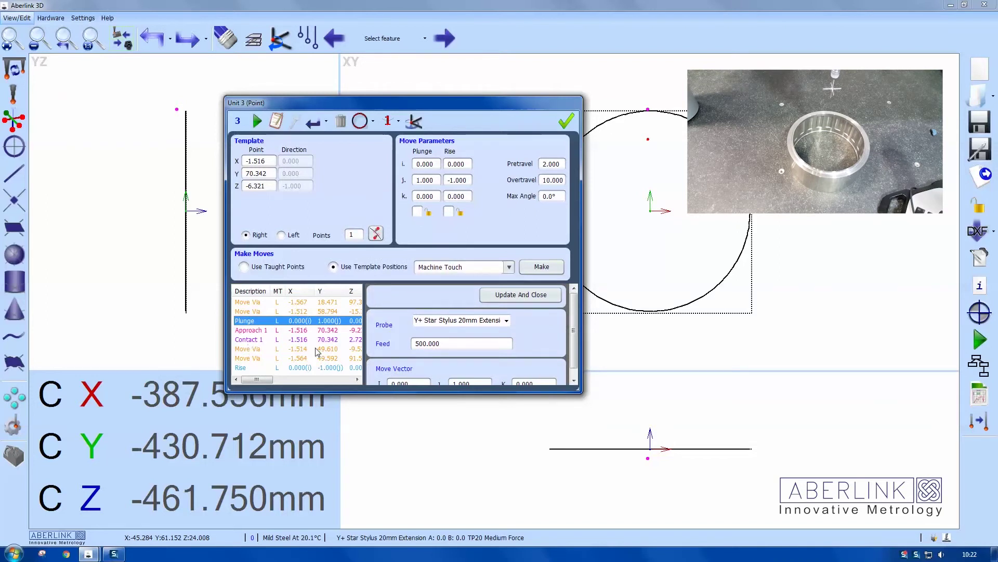
{"action": "left_click", "coordinate": [242, 368]}
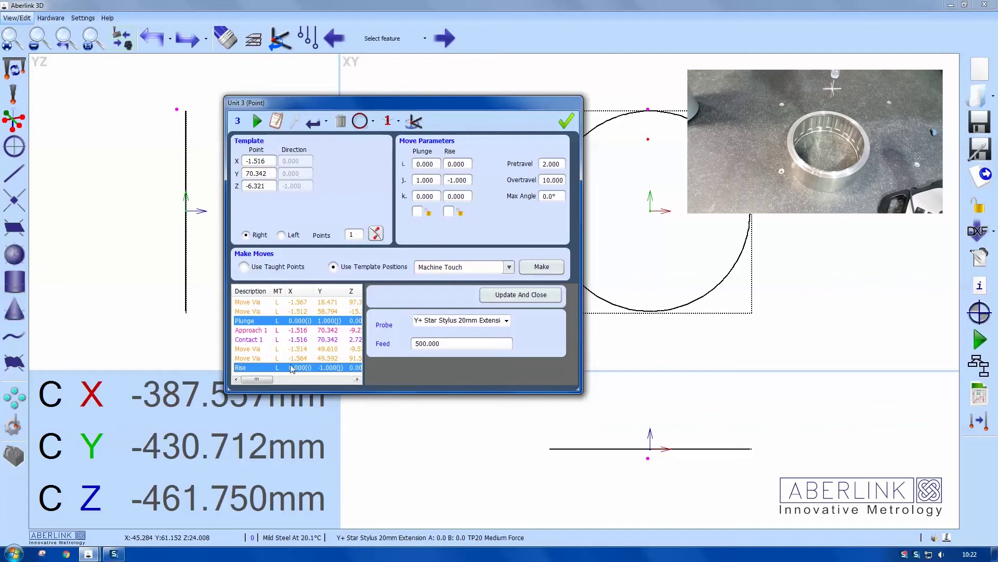
{"action": "right_click", "coordinate": [281, 324]}
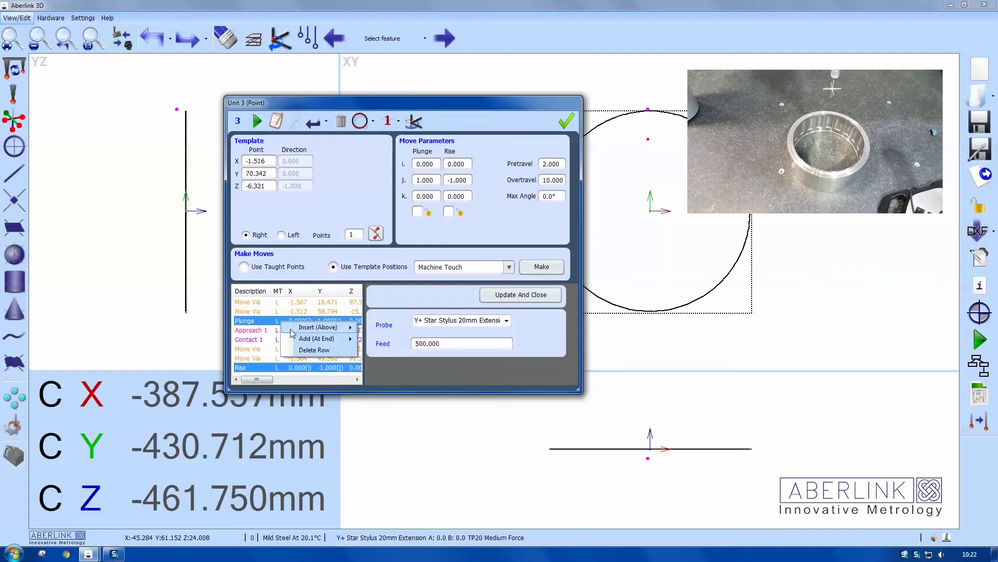
{"action": "left_click", "coordinate": [312, 353]}
{"action": "left_click", "coordinate": [516, 301]}
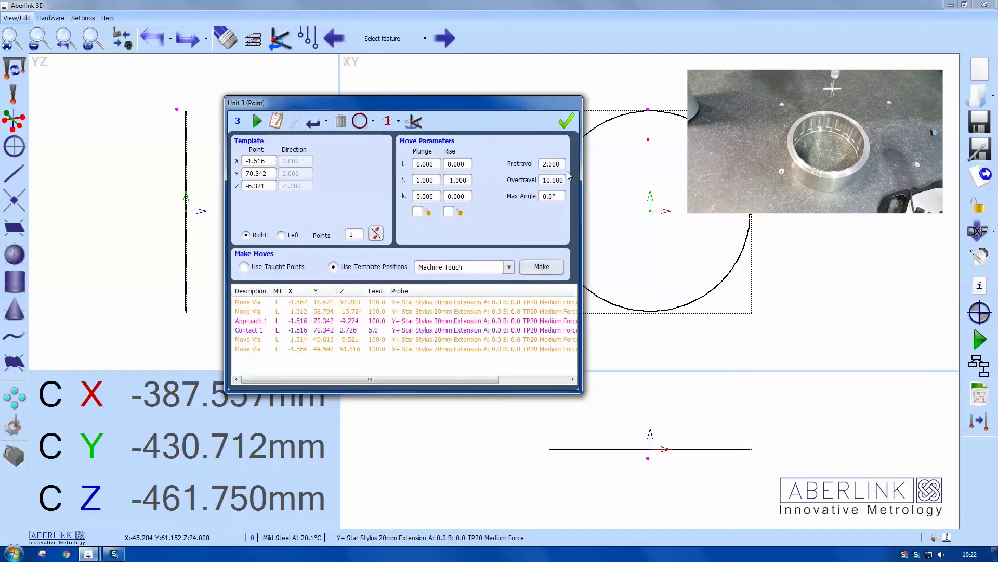
{"action": "left_click", "coordinate": [566, 123]}
Run the inspection program from Unit 3 (Point) onward and move its measurement window clear of the XY view
{"action": "left_click", "coordinate": [980, 364]}
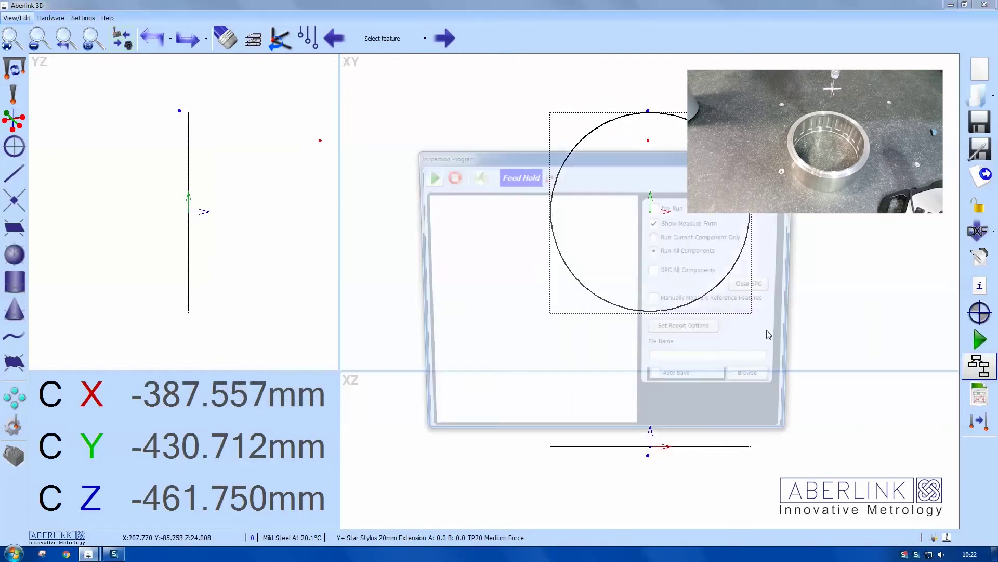
{"action": "right_click", "coordinate": [458, 229]}
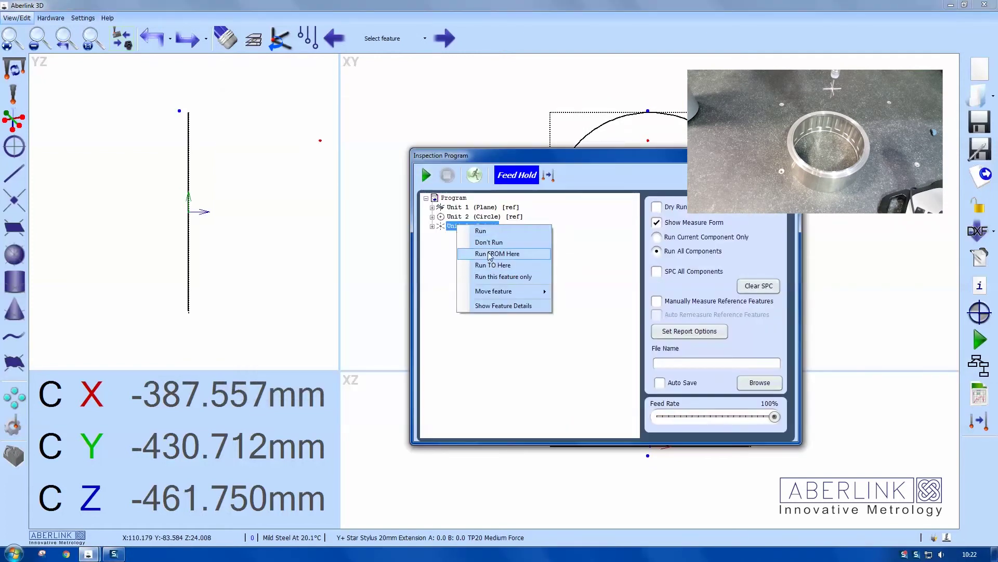
{"action": "left_click", "coordinate": [488, 257]}
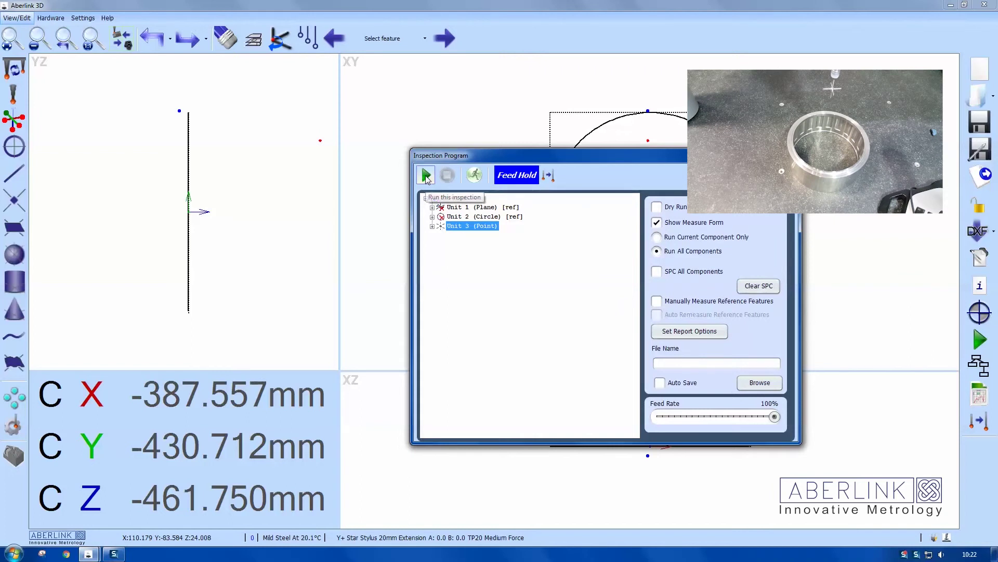
{"action": "left_click", "coordinate": [426, 177]}
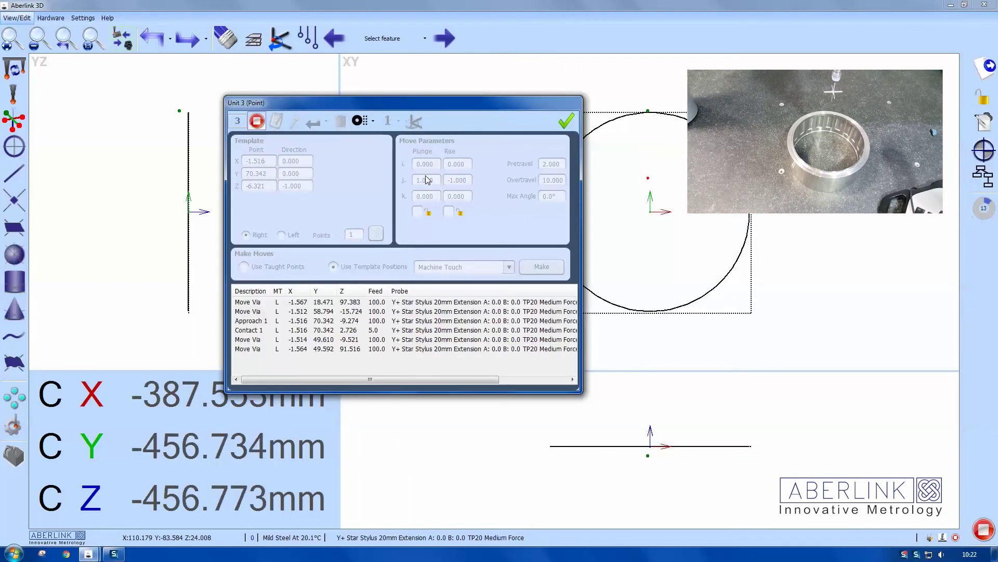
{"action": "left_click_drag", "start_coordinate": [499, 104], "coordinate": [384, 254]}
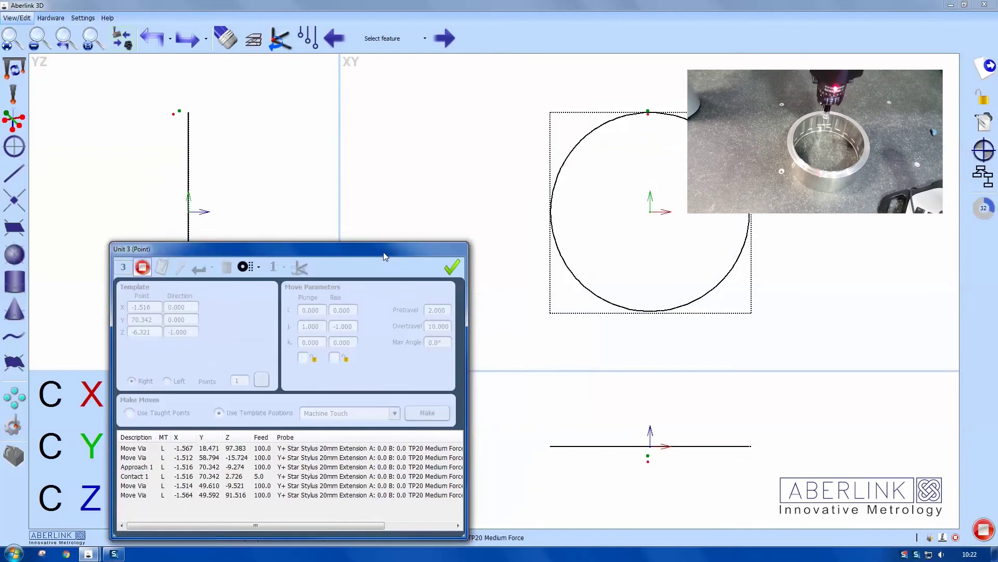